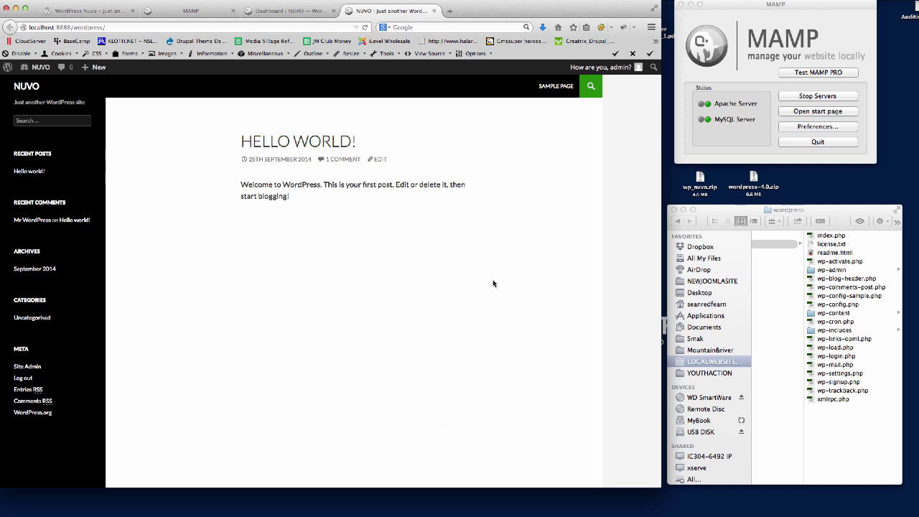
Go to the Upload Theme form under Appearance > Themes > Add New.
left_click(286, 11)
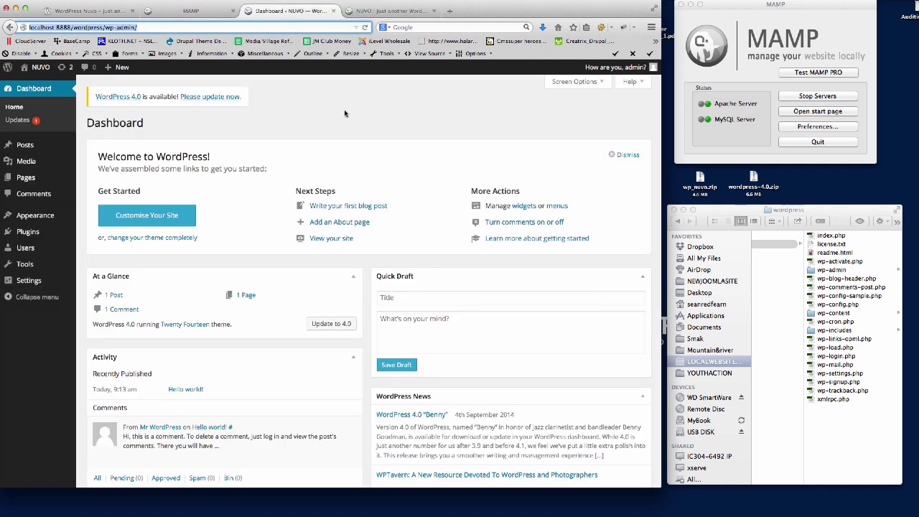
mouse_move(35, 215)
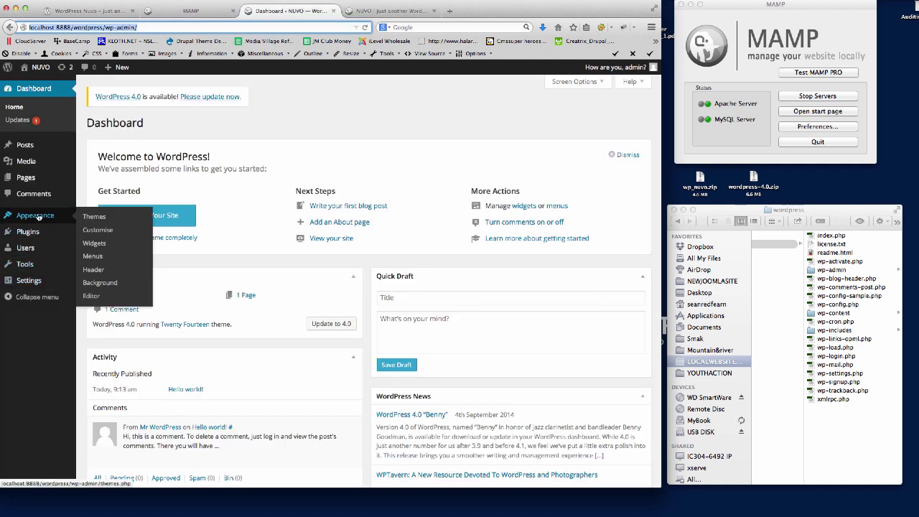
left_click(94, 219)
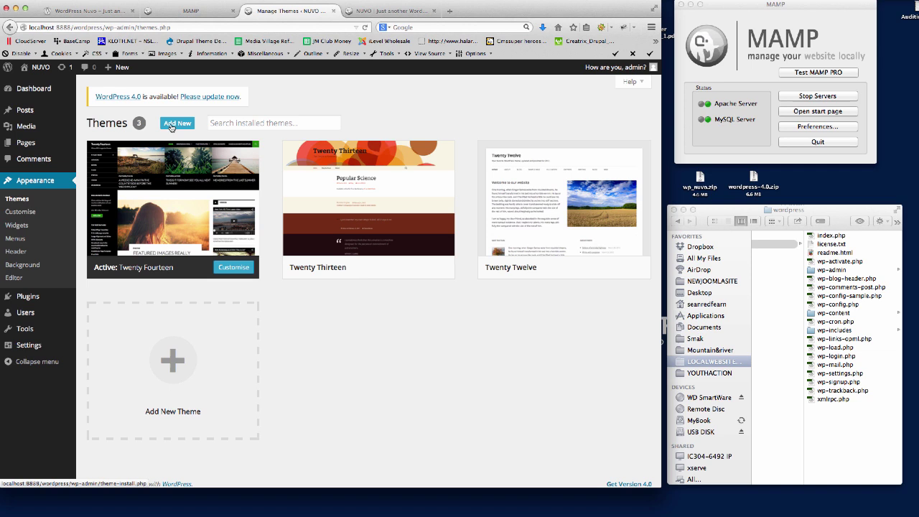
left_click(171, 124)
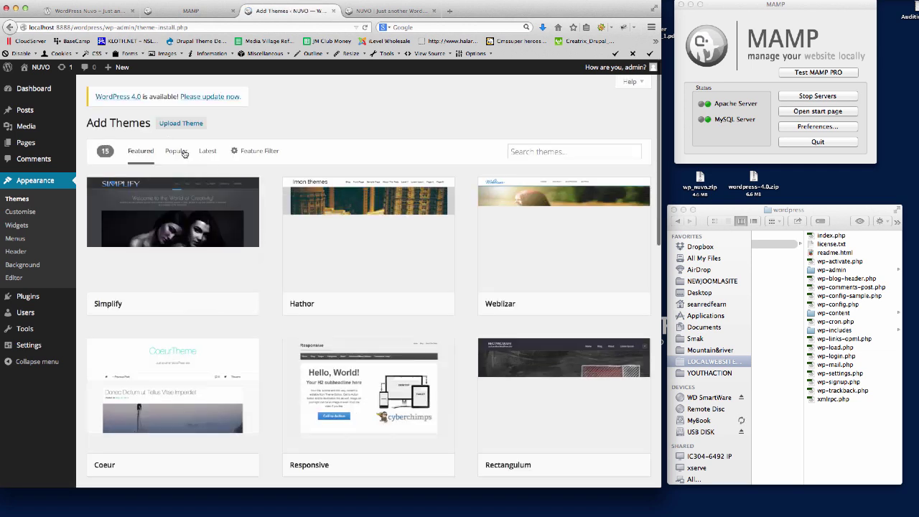
left_click(180, 123)
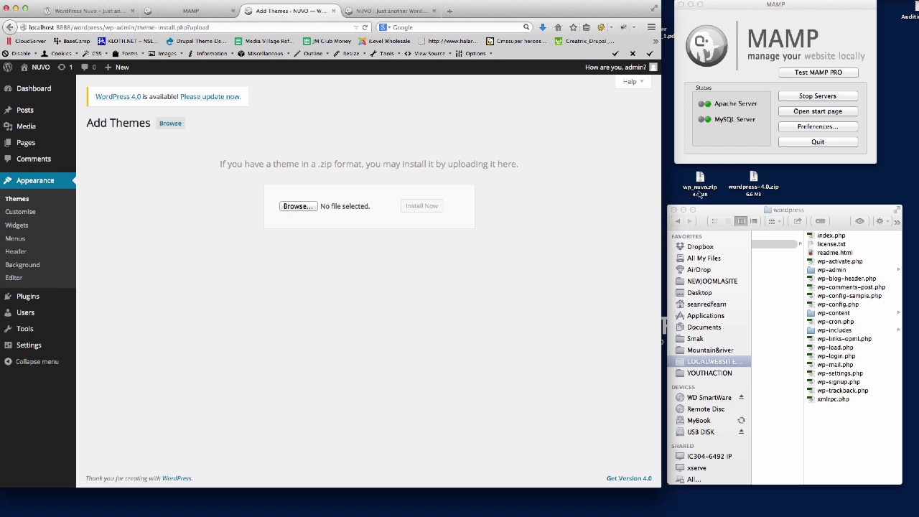
Attach wp_nuvo.zip as the theme file and install it.
left_click_drag(700, 177, 350, 208)
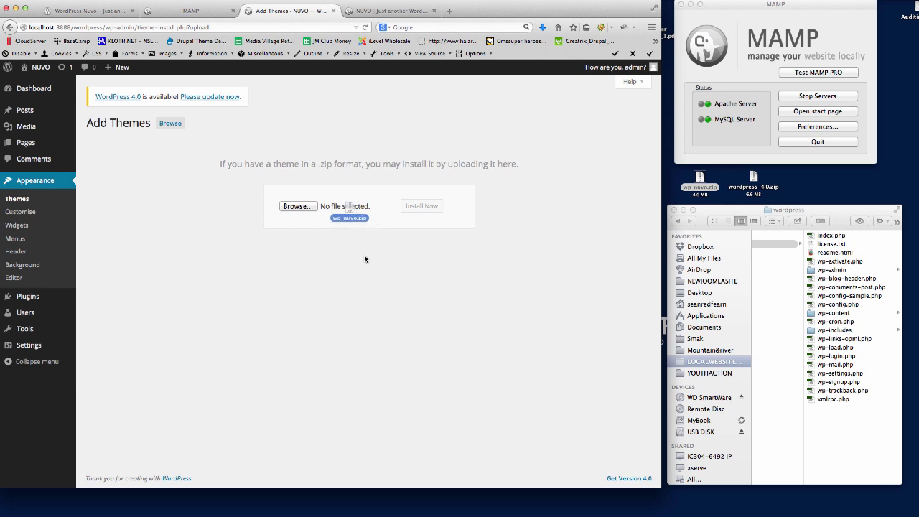
left_click_drag(350, 209, 343, 210)
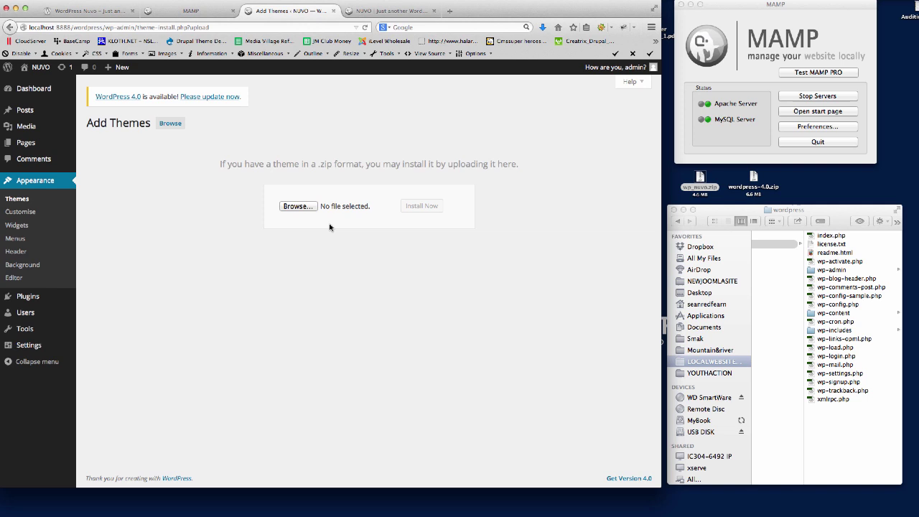
left_click_drag(700, 176, 344, 208)
left_click(422, 206)
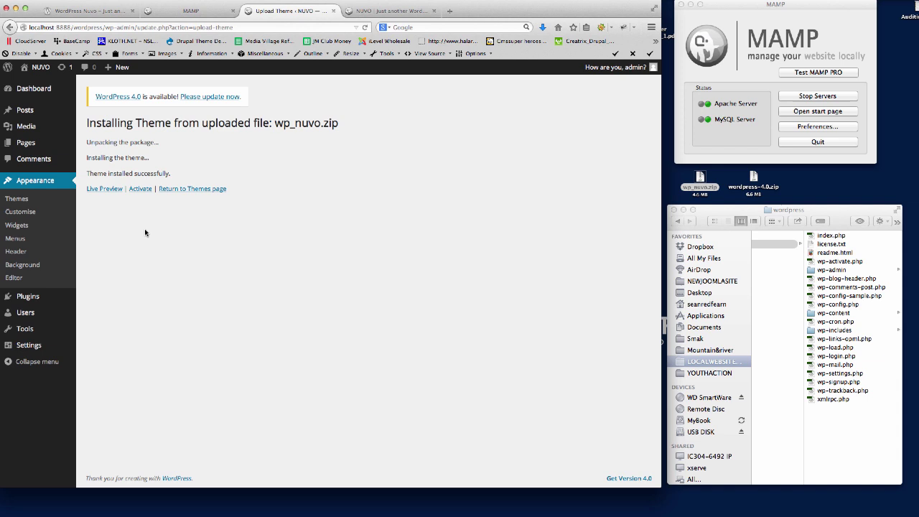
Activate the newly installed WP Nuvo theme.
left_click(141, 190)
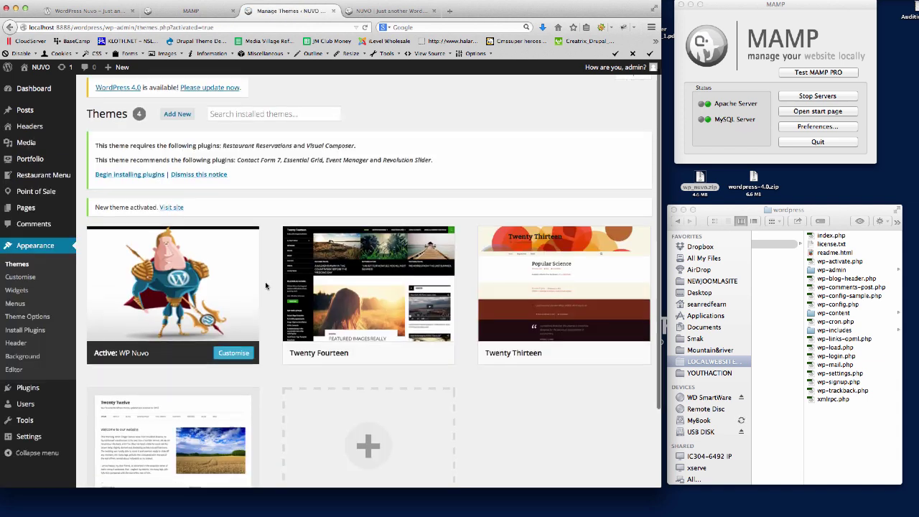
scroll(264, 287, "down", 1)
scroll(181, 226, "up", 1)
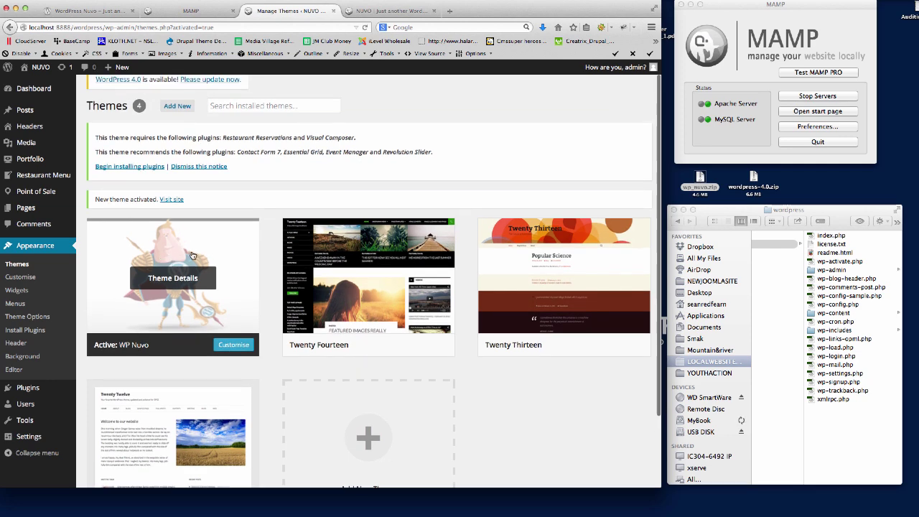
scroll(215, 253, "up", 1)
Reload the site's front page to view the NUVO Restaurant design.
left_click(172, 216)
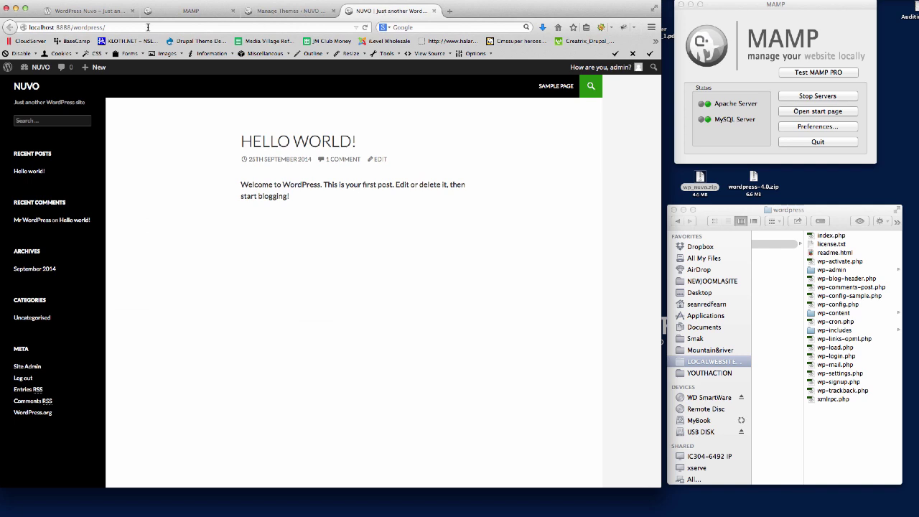
left_click(148, 27)
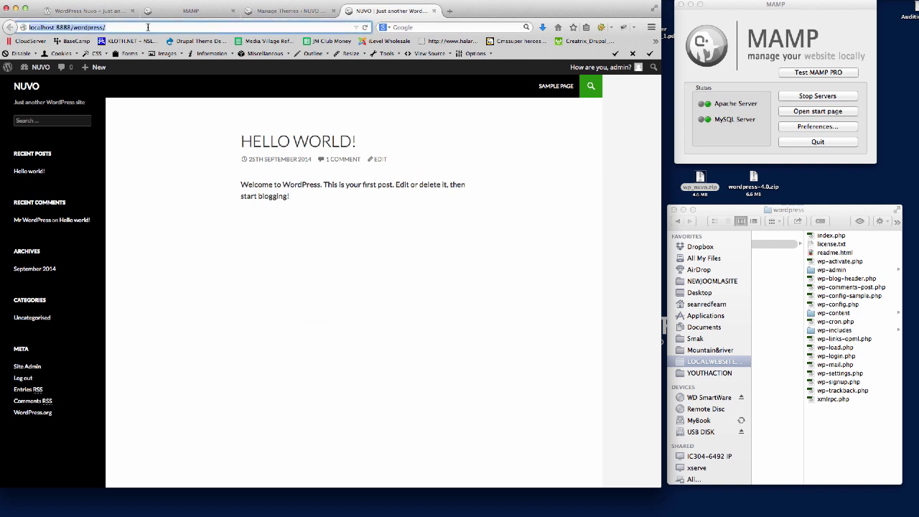
key("Return")
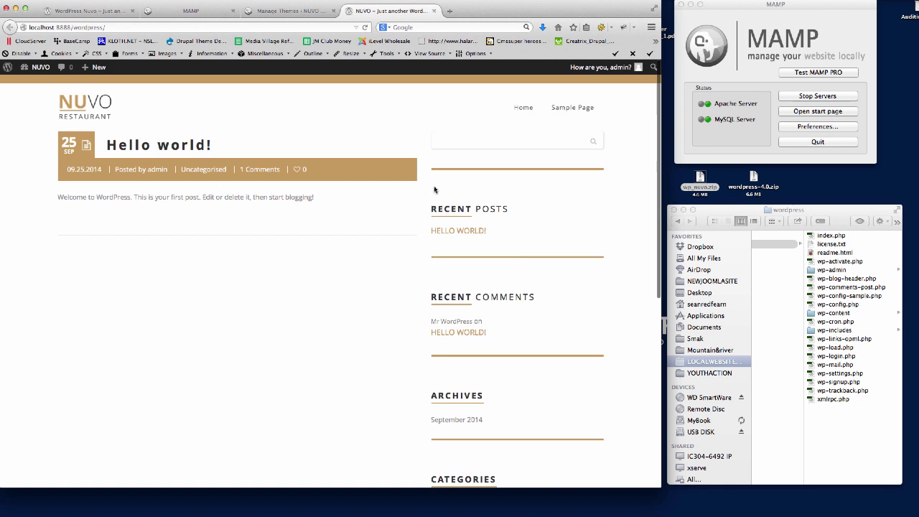
scroll(357, 286, "down", 5)
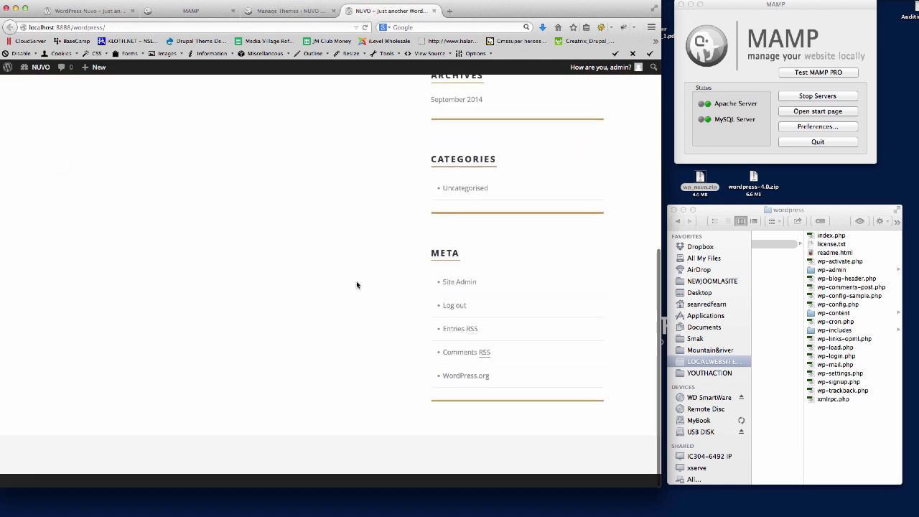
scroll(357, 285, "up", 5)
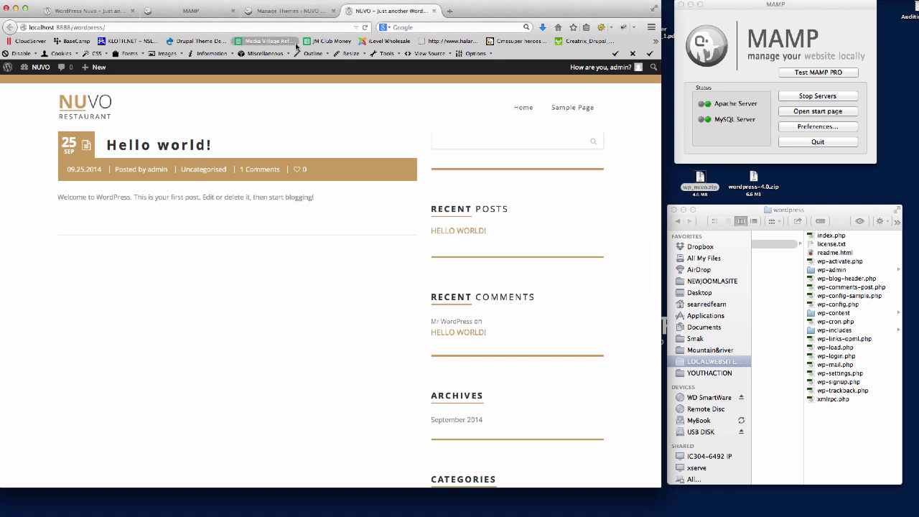
Import the WP Nuvo demo content from Theme Options, then reload the front page.
left_click(286, 11)
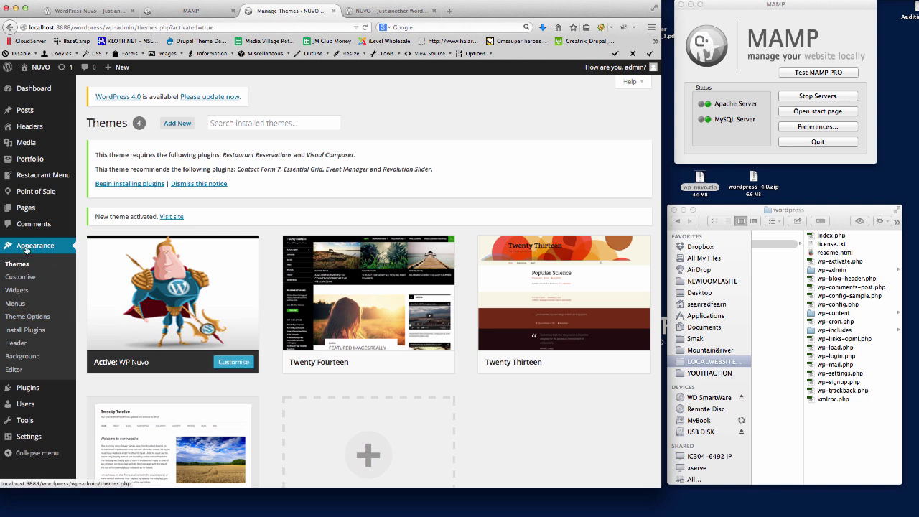
left_click(25, 320)
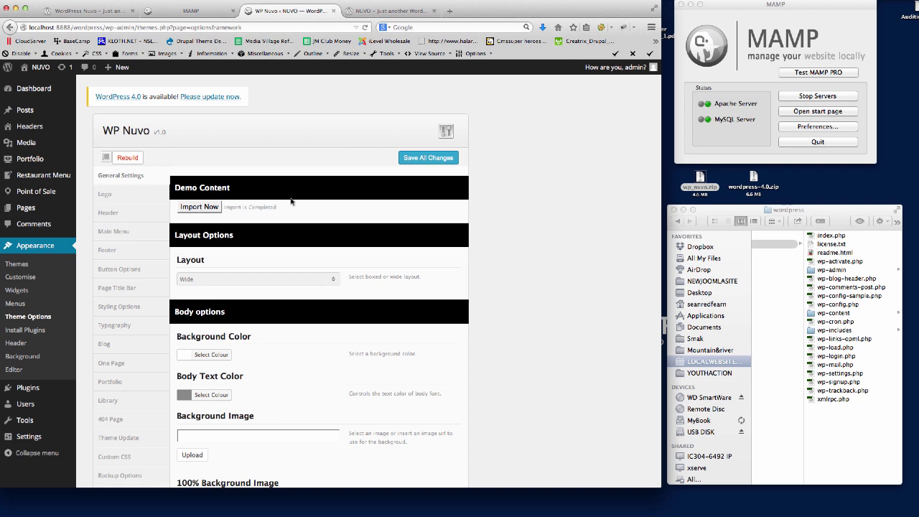
left_click(388, 11)
left_click(136, 29)
key("Return")
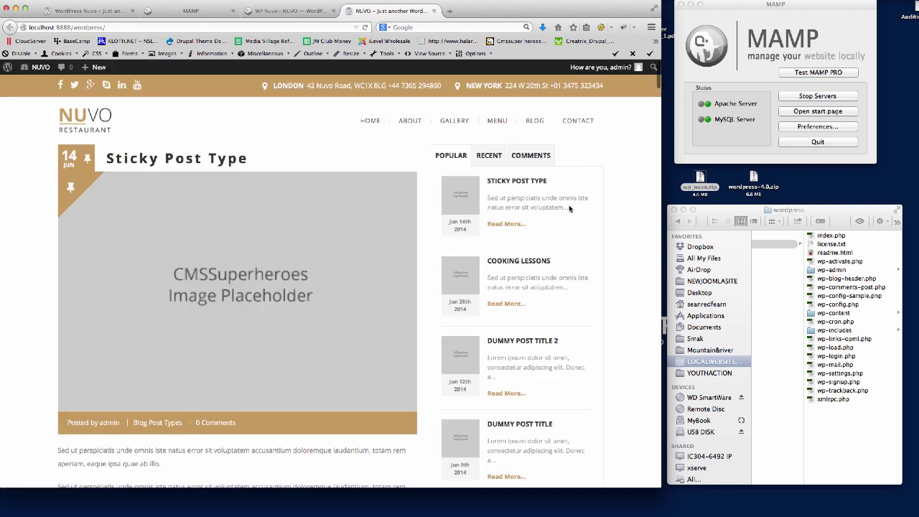
Check the imported demo front page and its HOME page, then return to the WP Nuvo options.
scroll(622, 194, "down", 5)
scroll(622, 194, "up", 5)
left_click(371, 123)
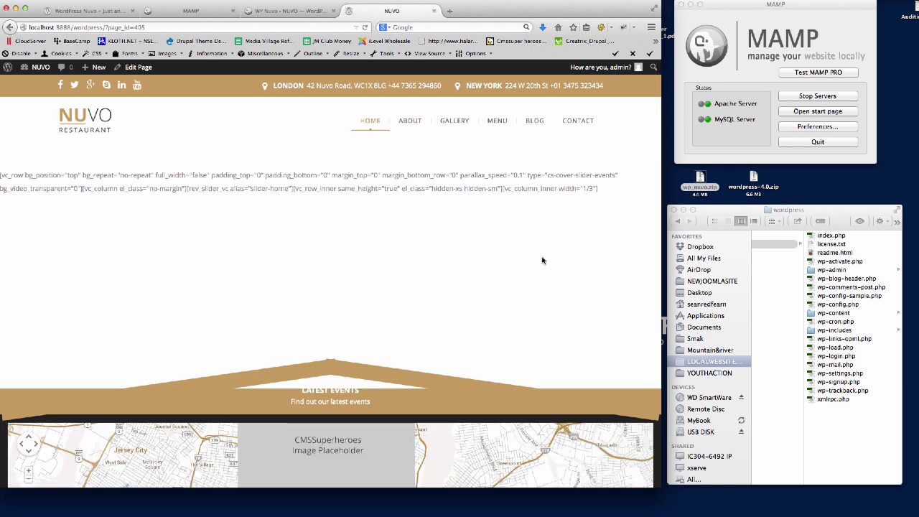
left_click(293, 10)
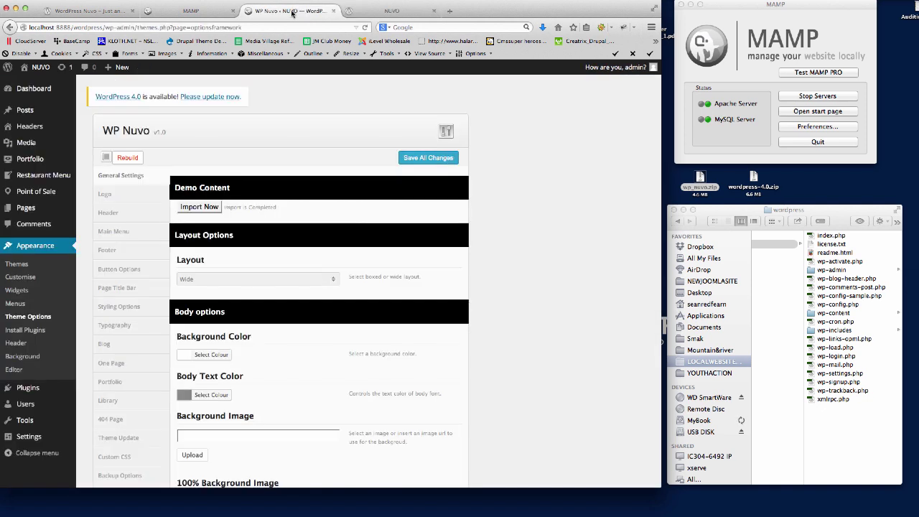
Bulk-install all six required WP Nuvo plugins.
left_click(17, 331)
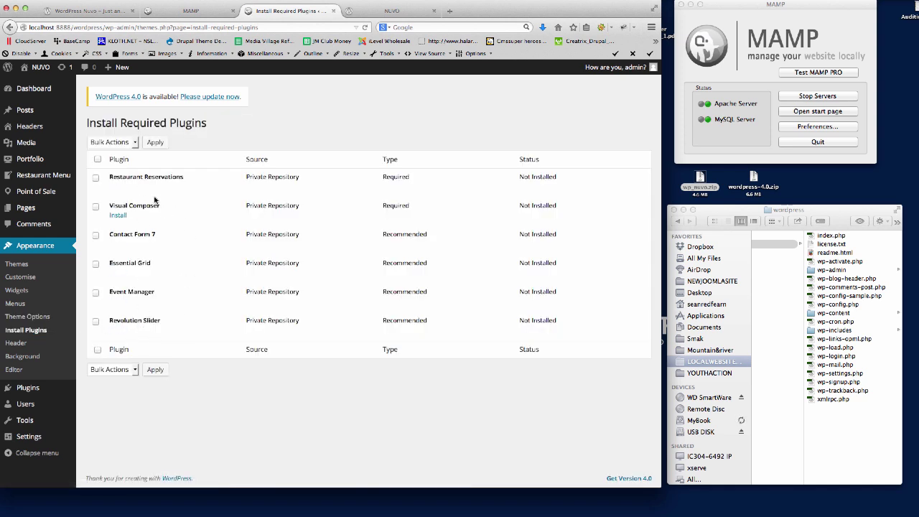
mouse_move(147, 179)
left_click(97, 158)
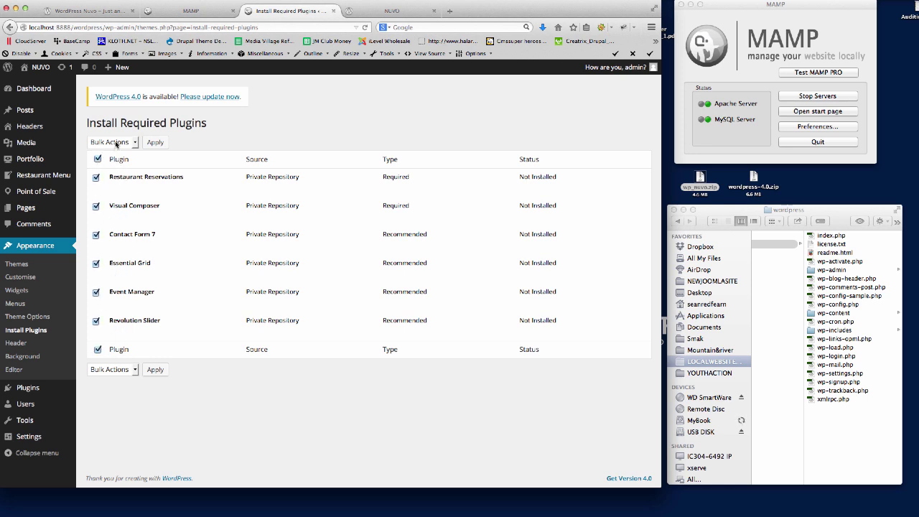
left_click(114, 142)
left_click(107, 163)
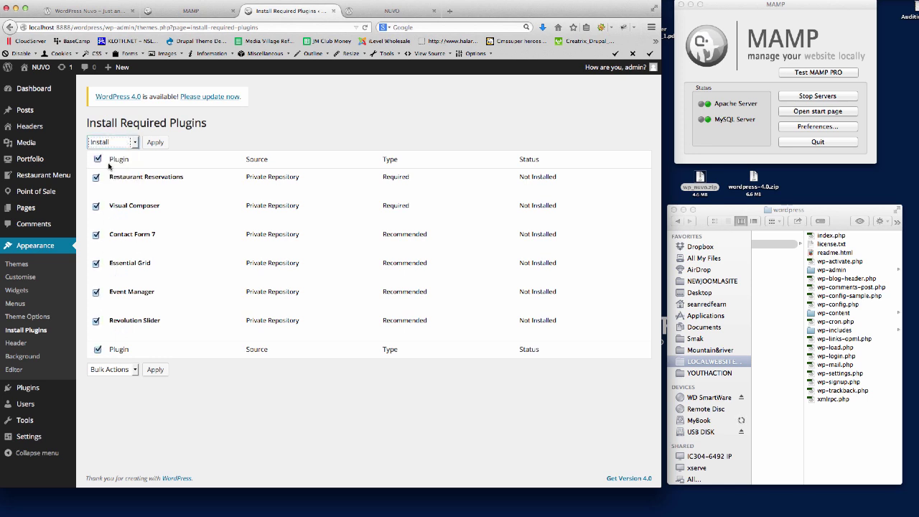
left_click(156, 142)
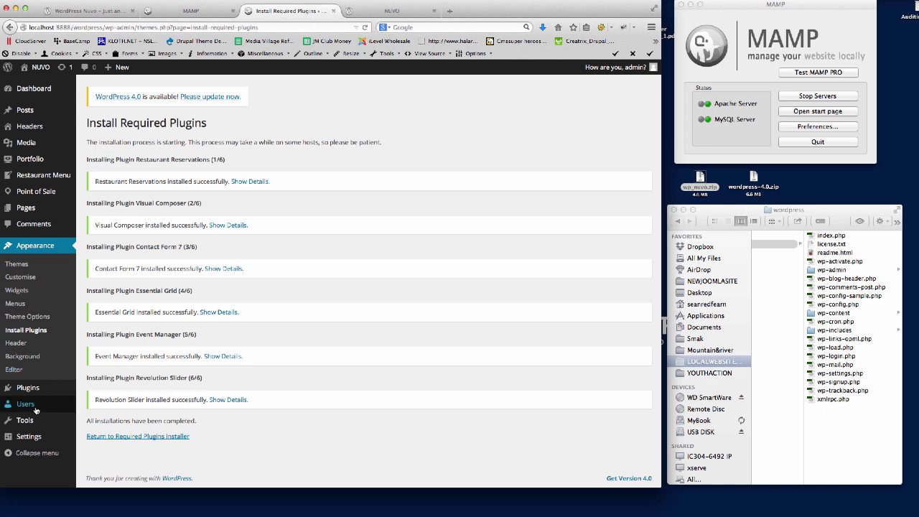
Bulk-activate all six installed plugins, including Restaurant Reservations and Visual Composer.
left_click(21, 334)
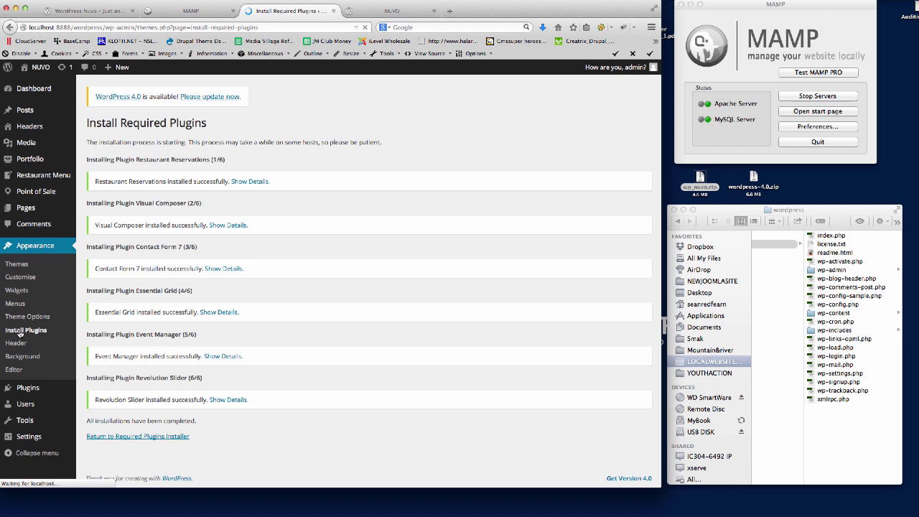
left_click(97, 159)
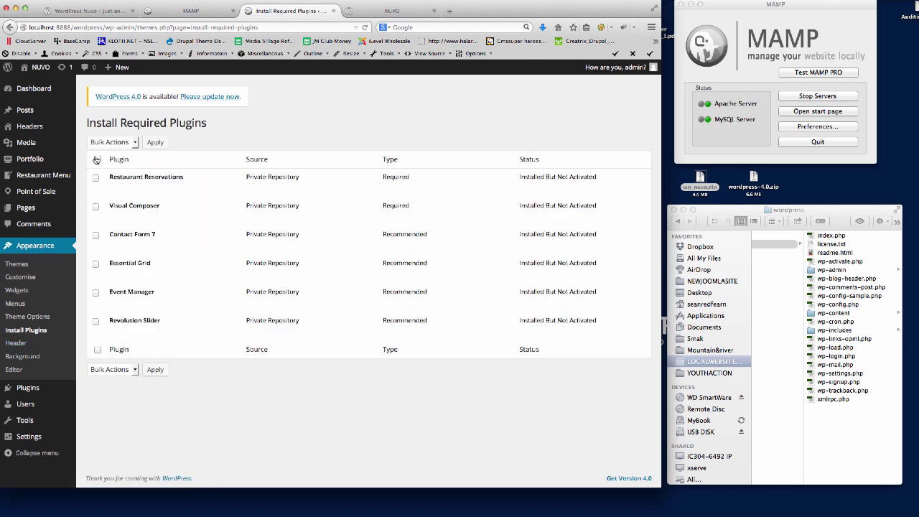
left_click(111, 142)
left_click(111, 176)
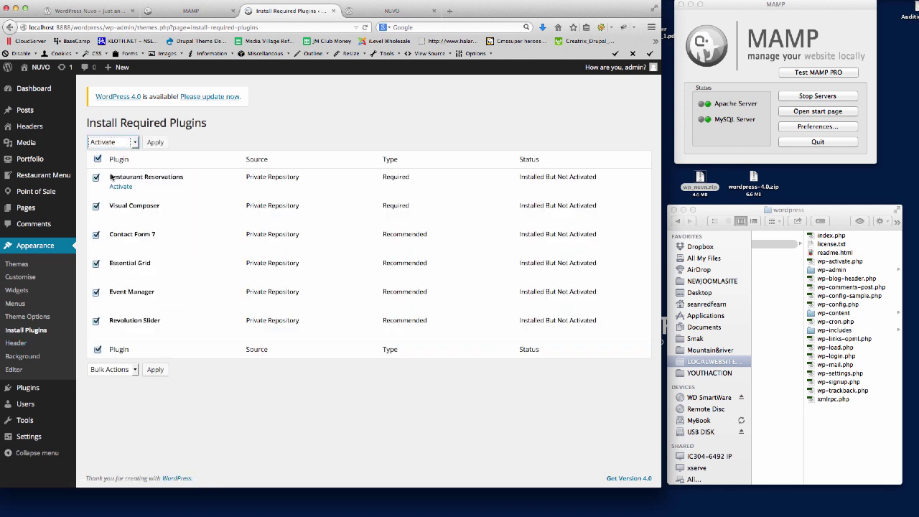
left_click(155, 142)
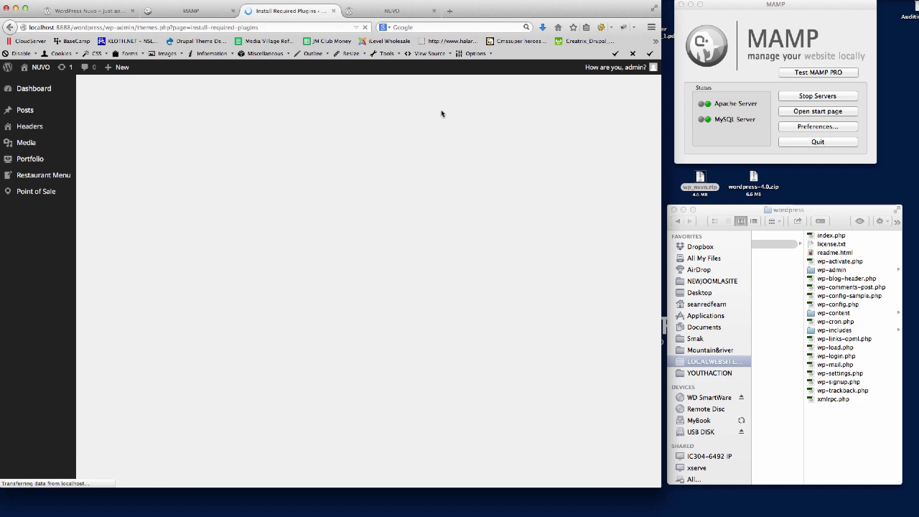
Reload the local NUVO front page to see the activated plugins' effect.
left_click(380, 12)
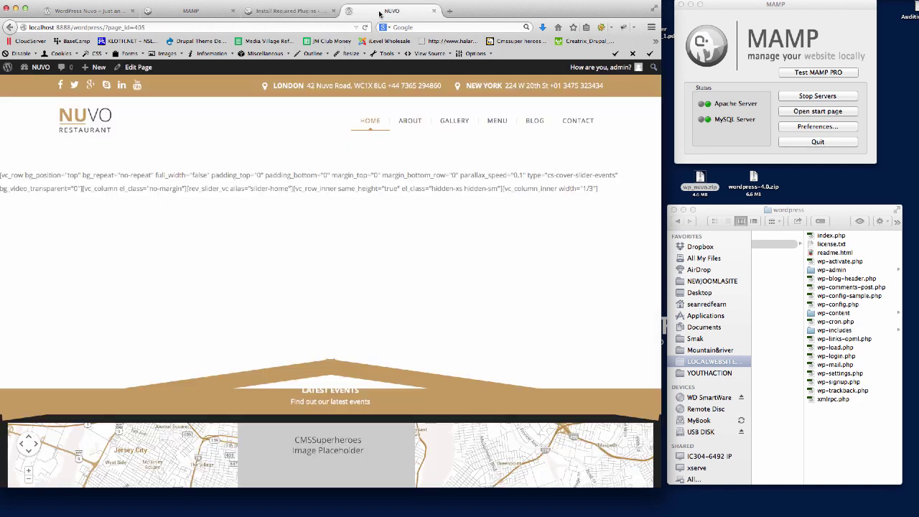
left_click(163, 27)
key("Return")
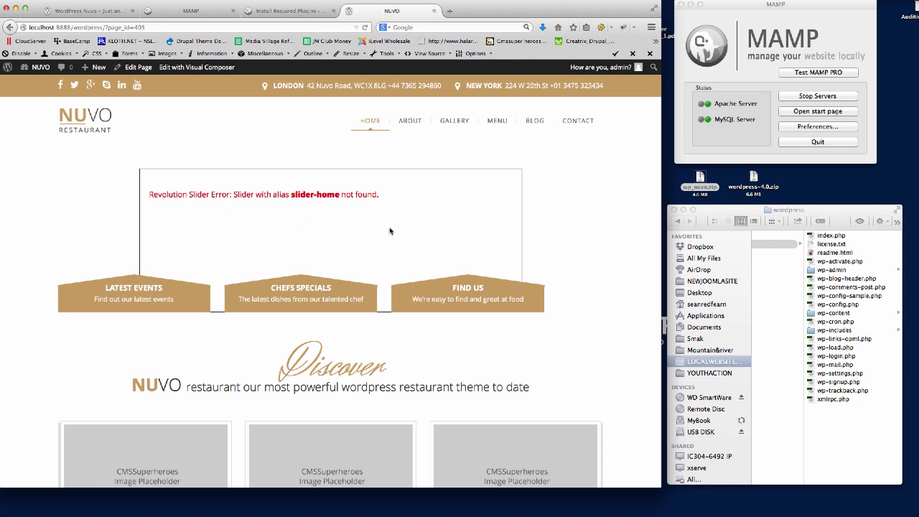
Scroll through the NUVO home page sections, then switch to the WordPress Nuvo demo tab.
scroll(604, 245, "down", 5)
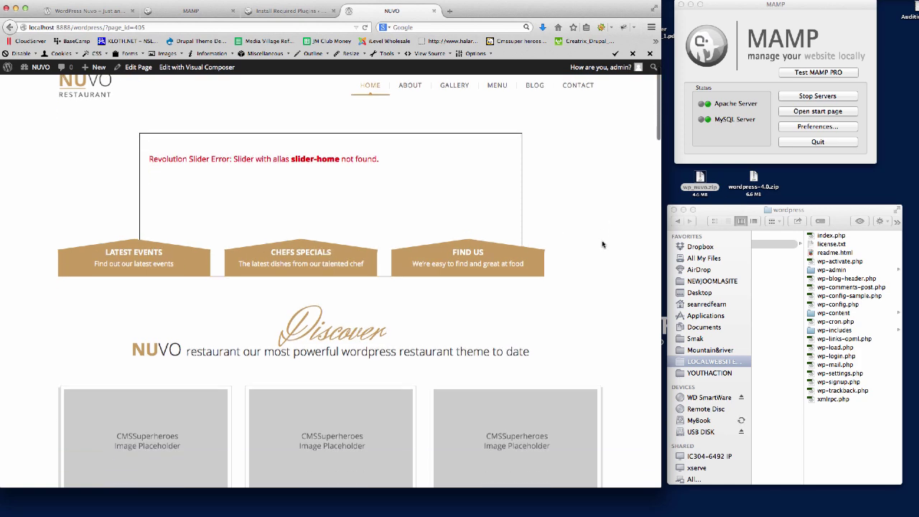
scroll(602, 244, "down", 5)
scroll(603, 244, "down", 2)
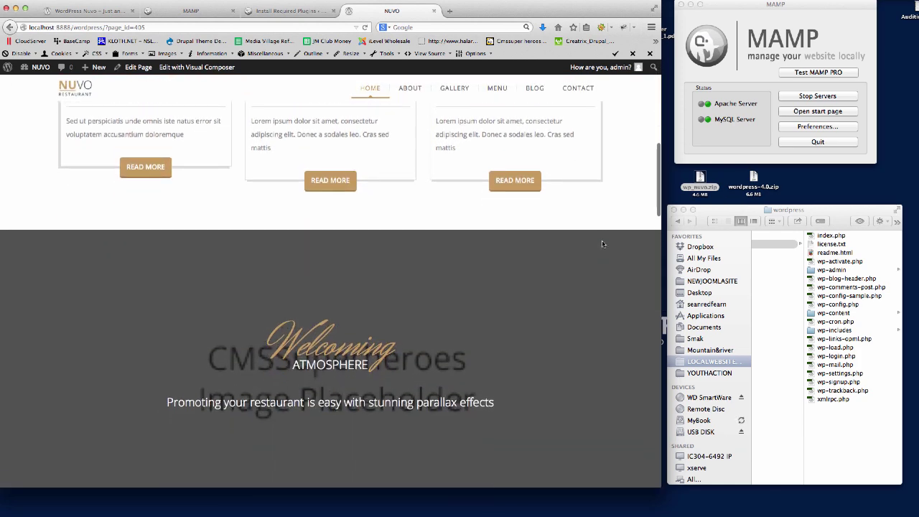
scroll(602, 244, "down", 2)
scroll(602, 244, "down", 2)
scroll(603, 244, "down", 1)
scroll(603, 244, "down", 2)
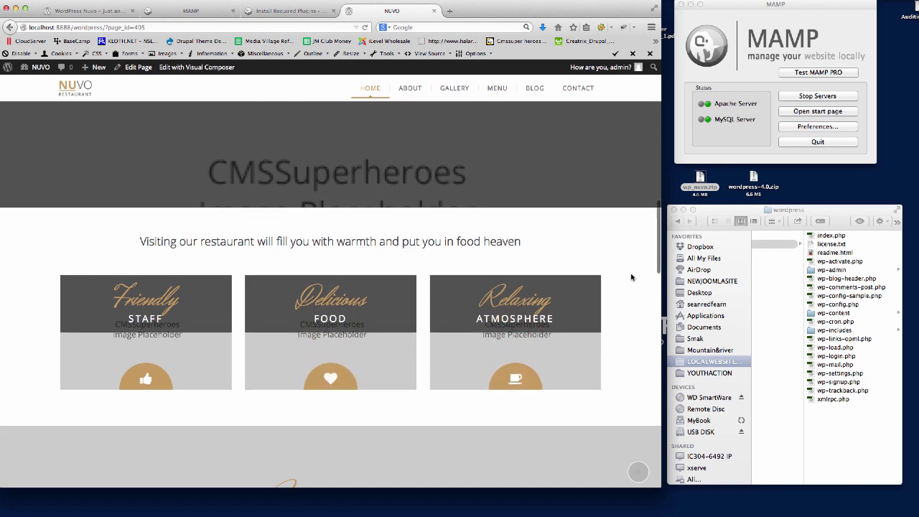
scroll(620, 274, "down", 2)
scroll(620, 274, "down", 2)
scroll(621, 273, "down", 1)
scroll(621, 273, "down", 1)
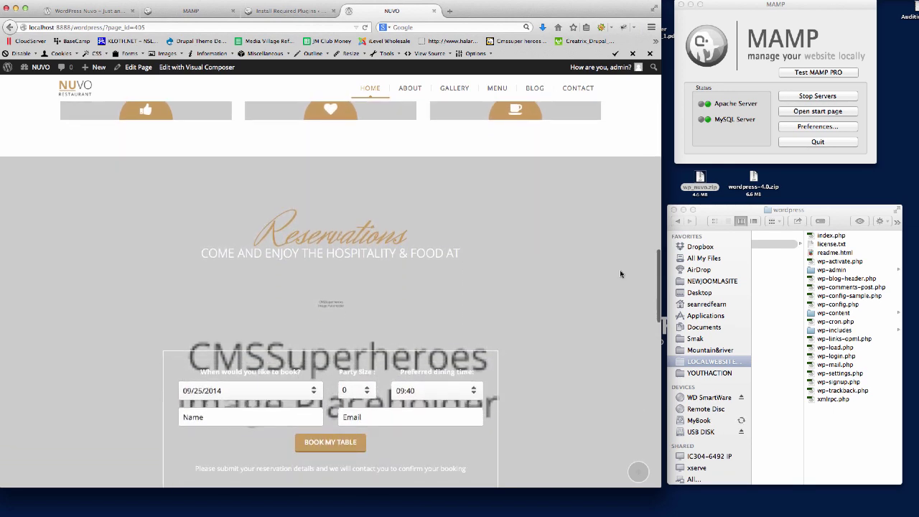
scroll(621, 273, "down", 2)
scroll(621, 274, "down", 2)
scroll(621, 273, "down", 2)
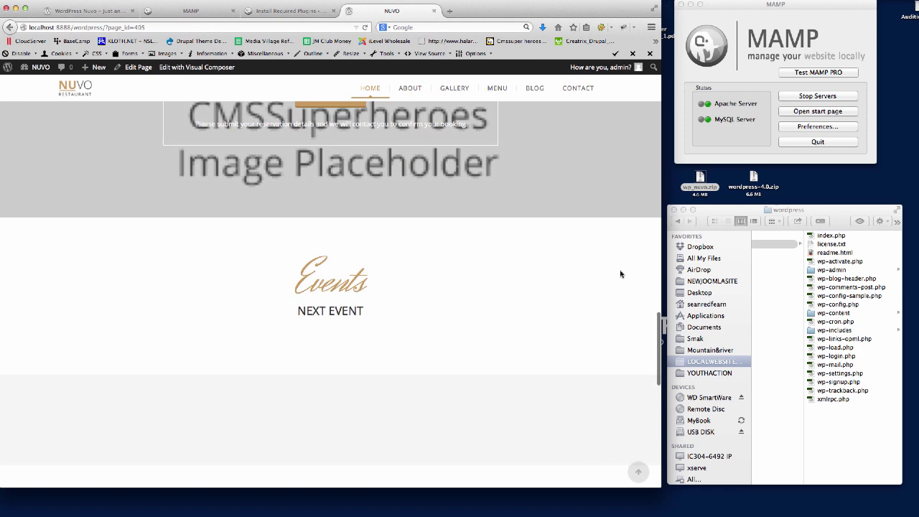
scroll(621, 274, "down", 1)
scroll(622, 273, "down", 1)
scroll(621, 273, "down", 3)
scroll(621, 273, "down", 1)
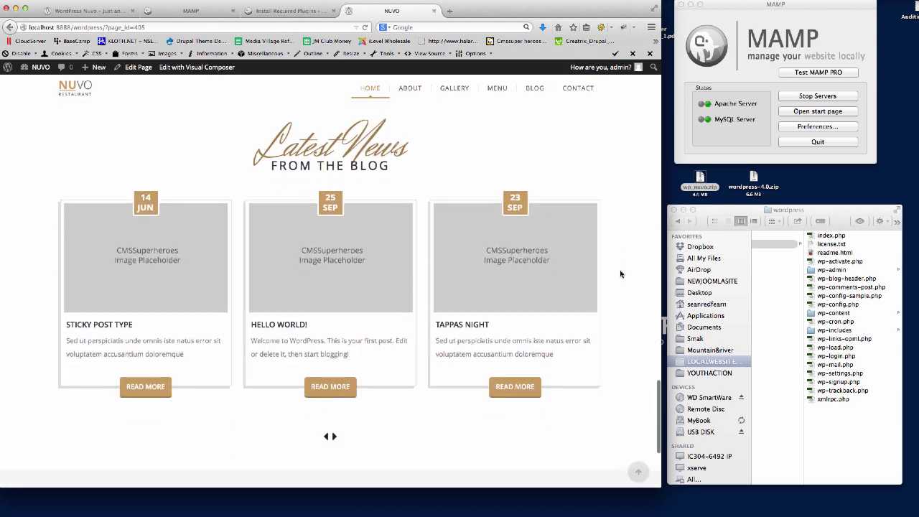
scroll(621, 274, "down", 3)
scroll(621, 273, "up", 10)
scroll(622, 273, "up", 10)
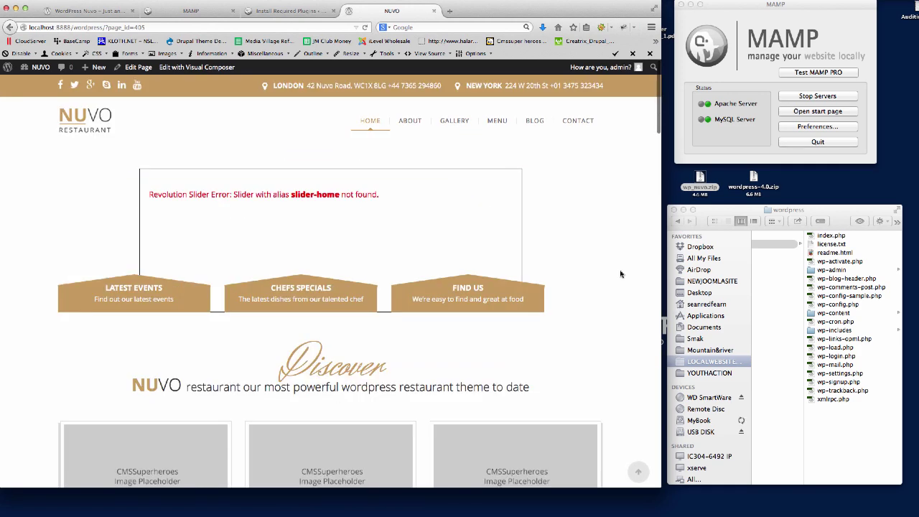
key("ctrl+Tab")
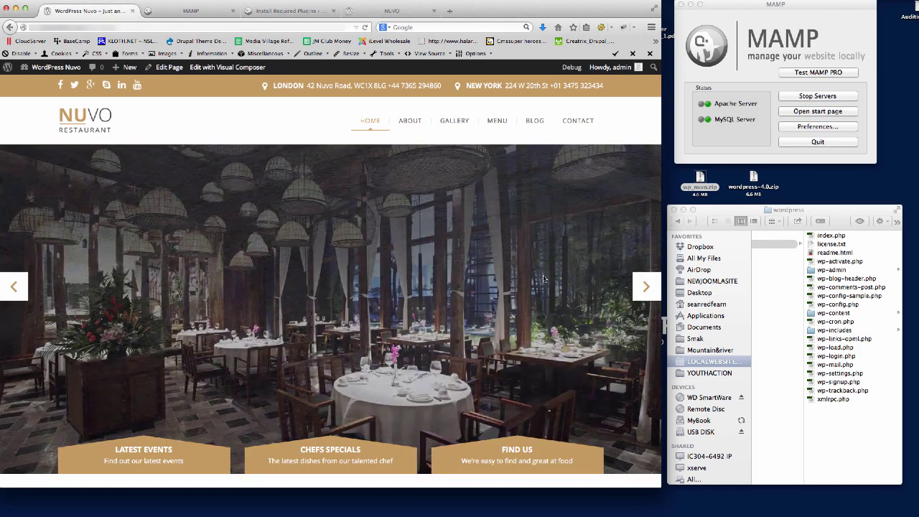
Browse the Nuvo demo home page sections, then open MENU > Menu Food 2 Column.
scroll(608, 288, "down", 3)
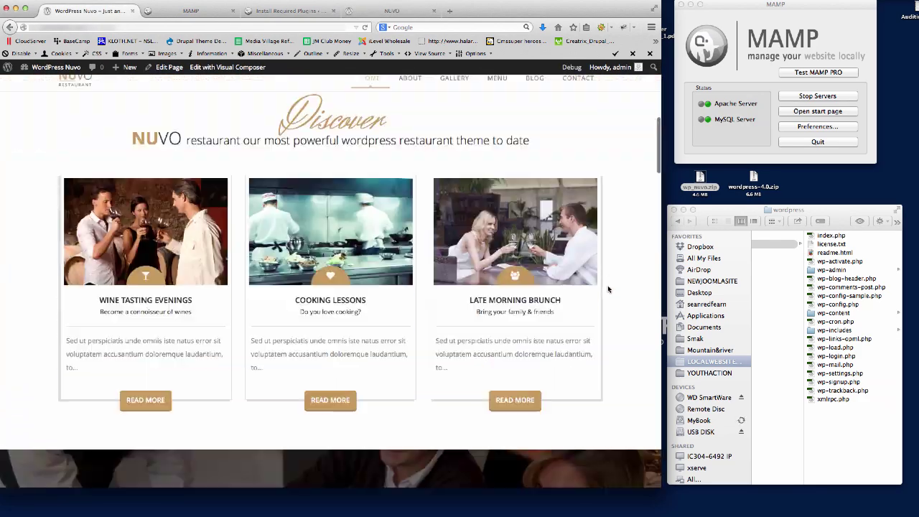
scroll(609, 289, "down", 2)
scroll(608, 289, "down", 3)
scroll(609, 289, "down", 3)
scroll(608, 290, "down", 3)
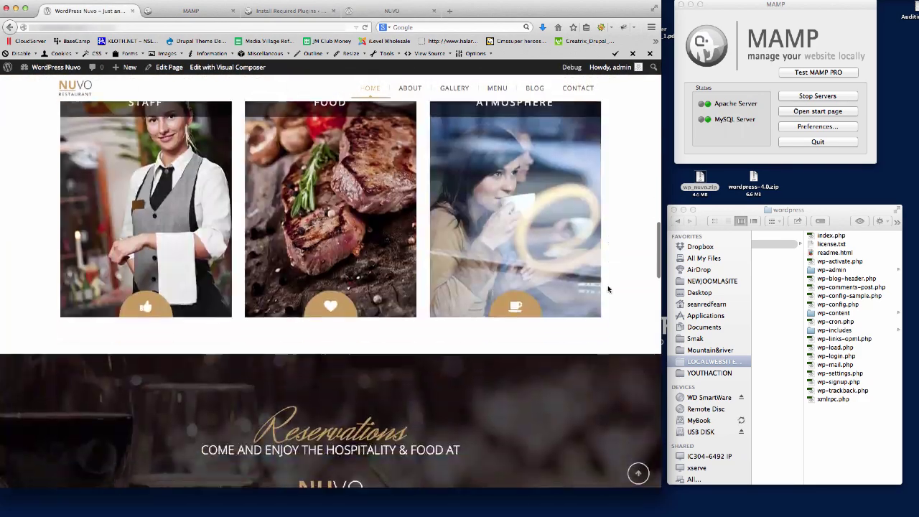
scroll(608, 289, "down", 3)
scroll(608, 289, "down", 3)
scroll(608, 290, "down", 4)
scroll(608, 289, "up", 10)
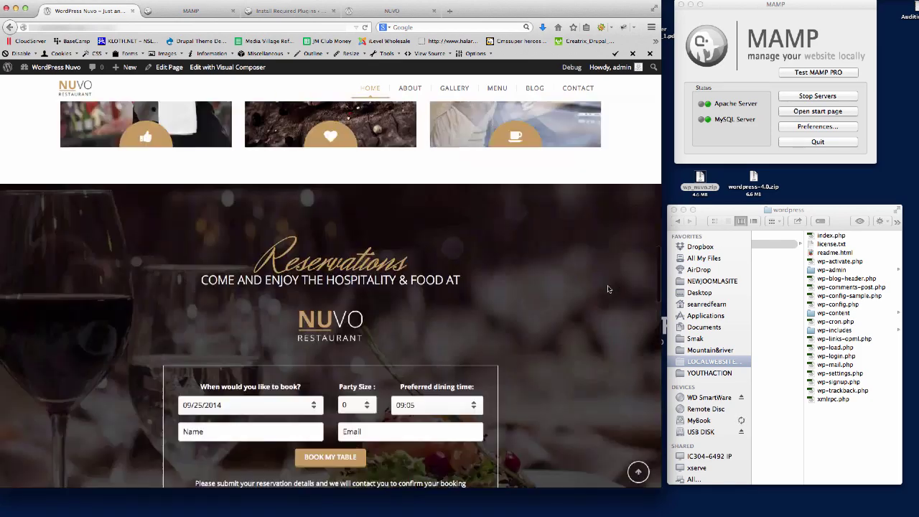
scroll(609, 289, "up", 5)
scroll(608, 290, "up", 8)
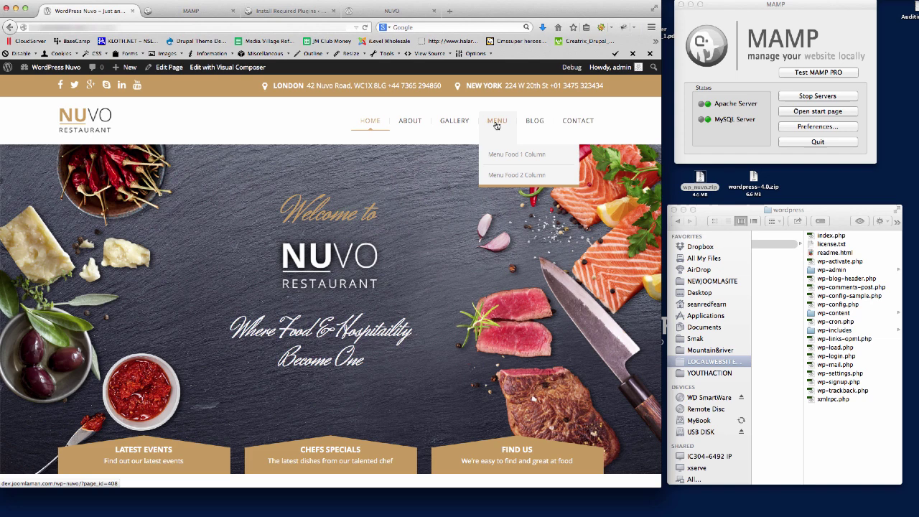
left_click(502, 176)
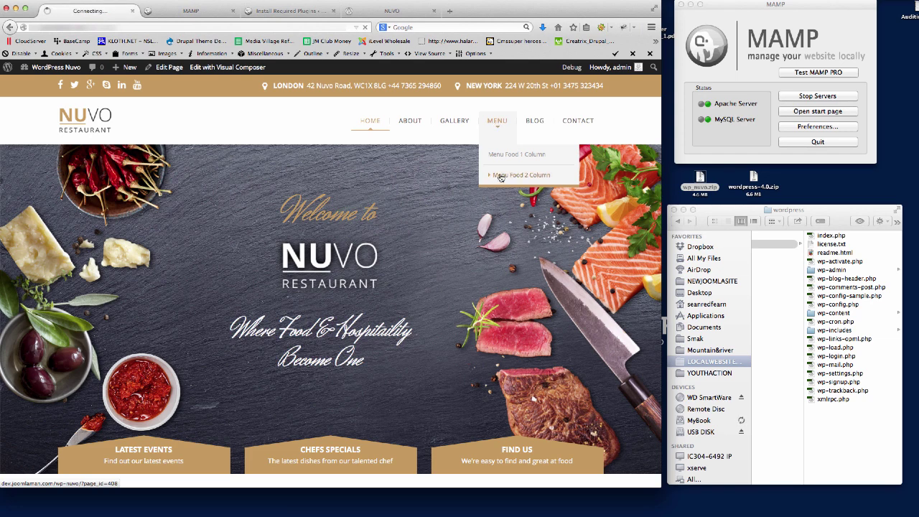